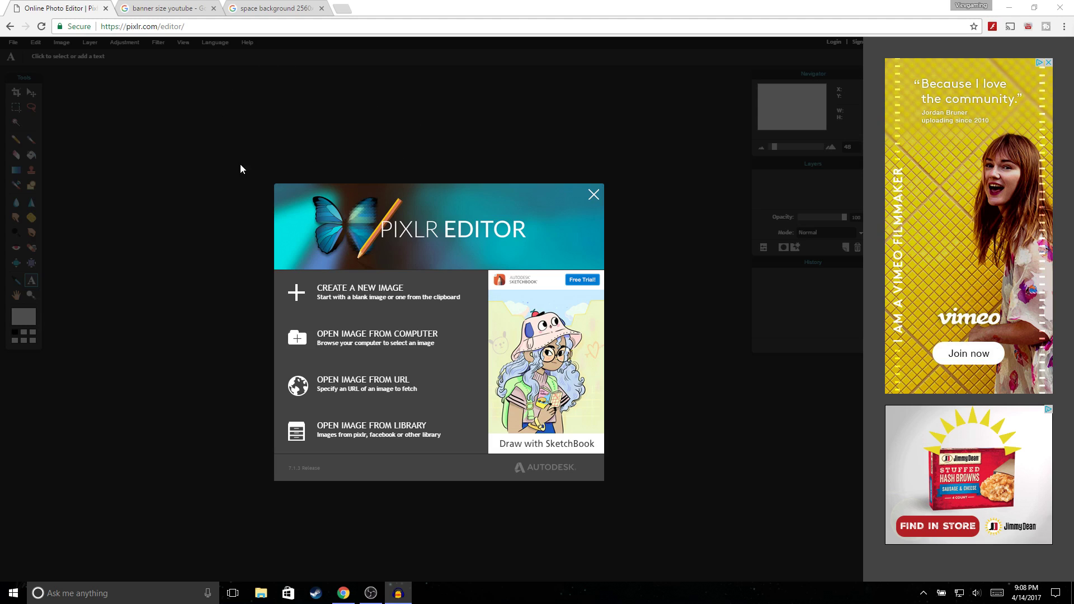
# Create a blank transparent 2560 x 1440 image and view the 'banner size youtube' image results.
pyautogui.click(343, 295)
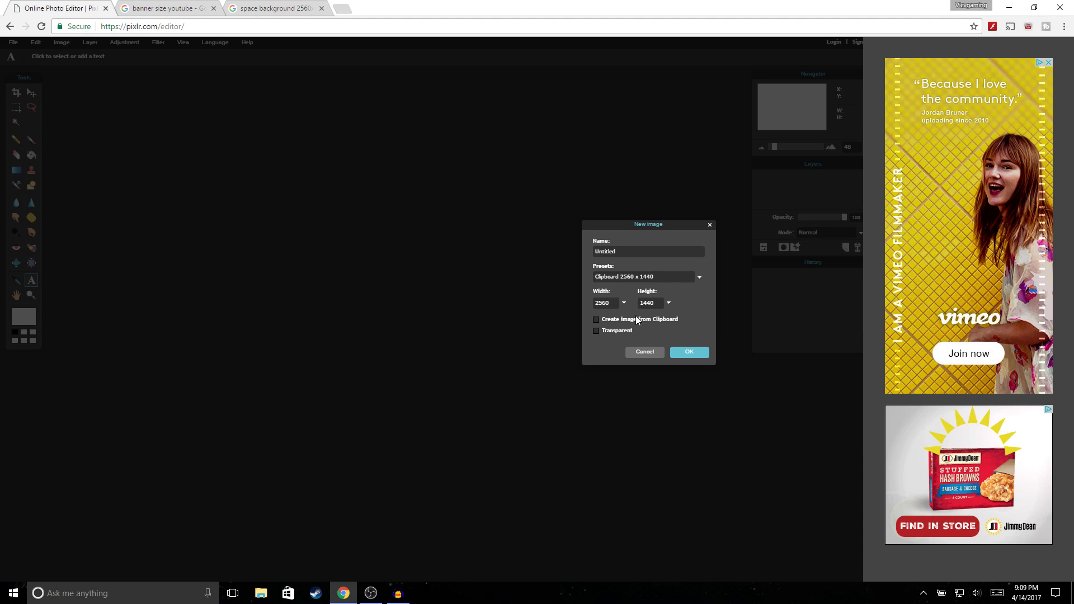
pyautogui.click(690, 352)
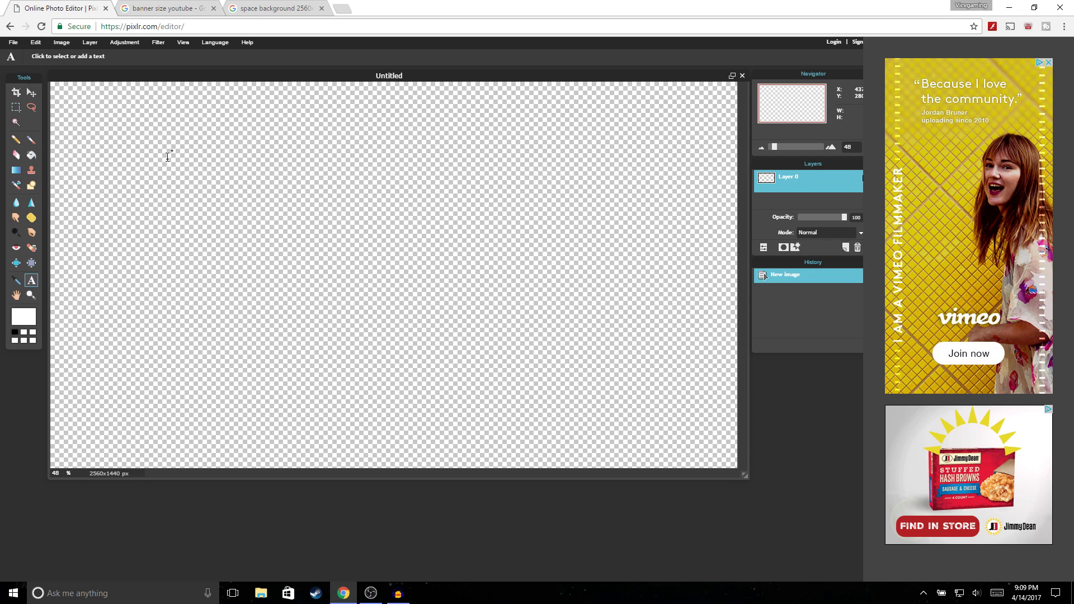
pyautogui.click(157, 10)
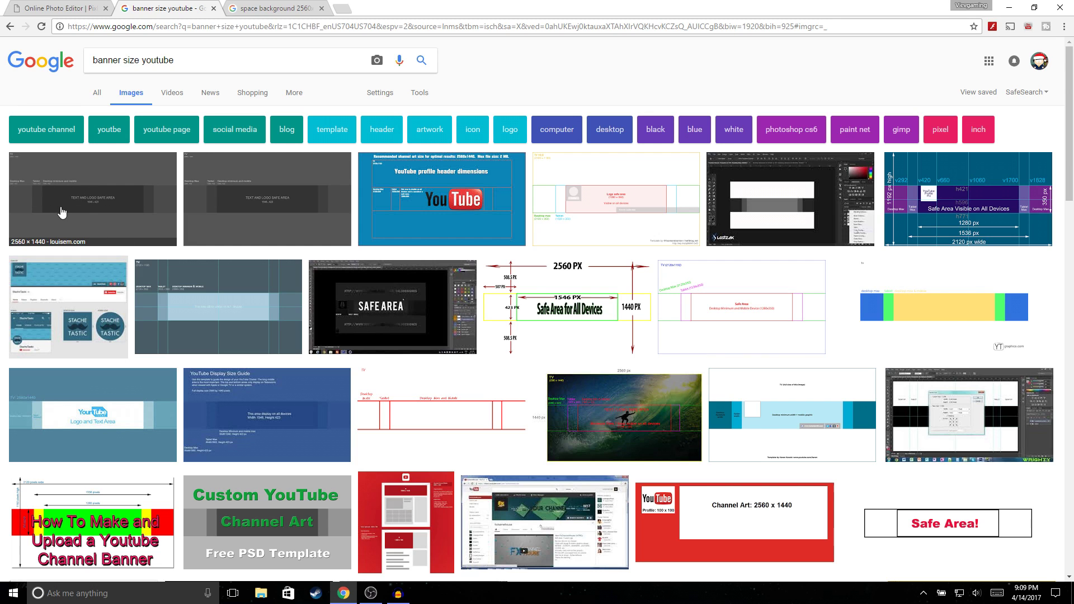
# Open the YouTube banner template image and copy the whole image.
pyautogui.click(60, 9)
pyautogui.click(13, 44)
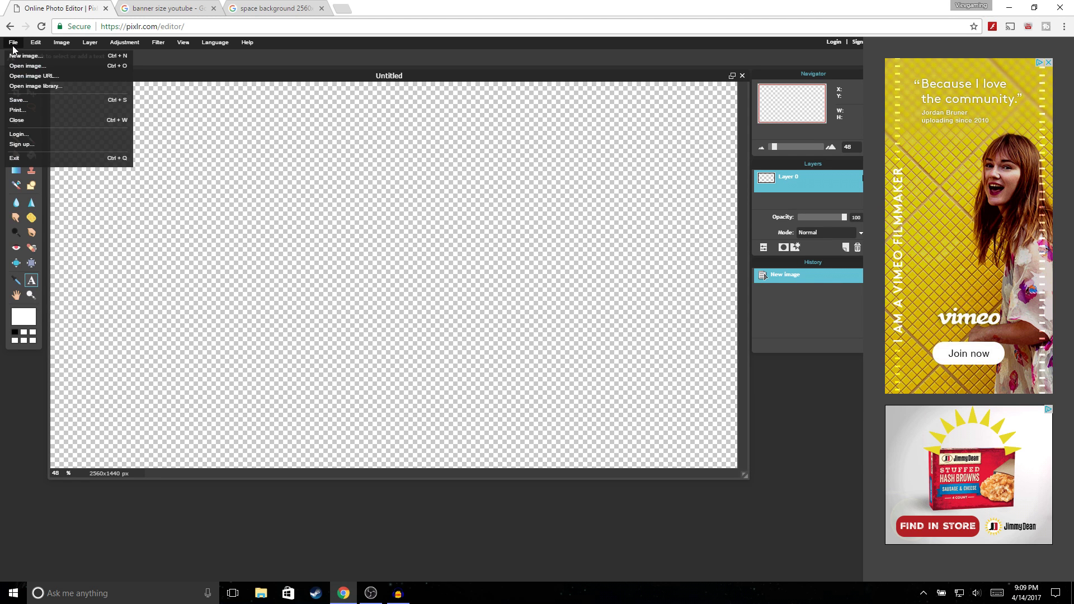
pyautogui.click(28, 66)
pyautogui.doubleClick(302, 97)
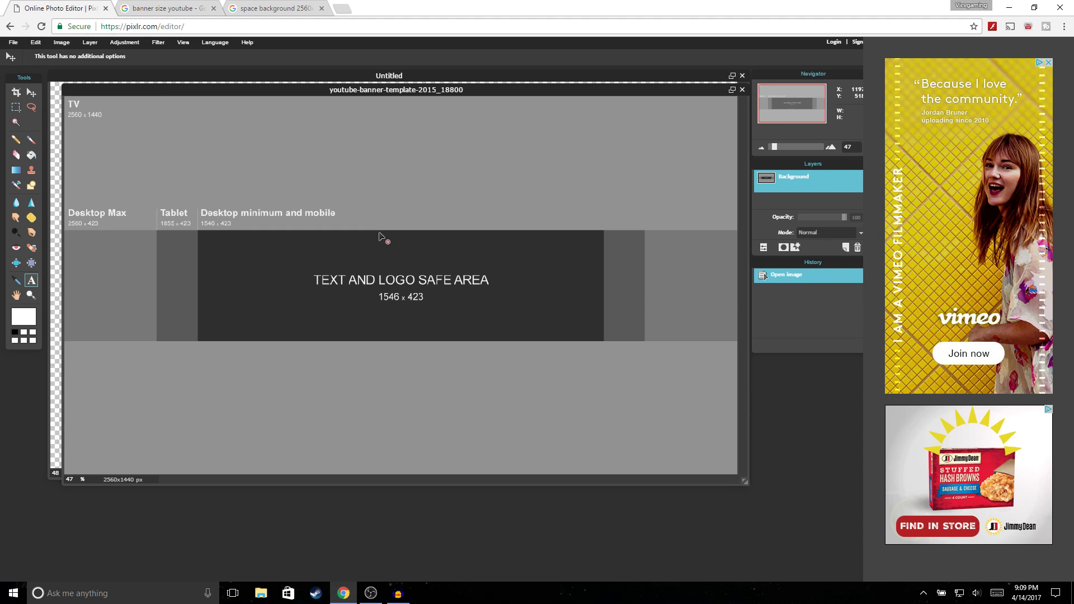
pyautogui.hotkey('ctrl', 'a')
pyautogui.hotkey('ctrl', 'c')
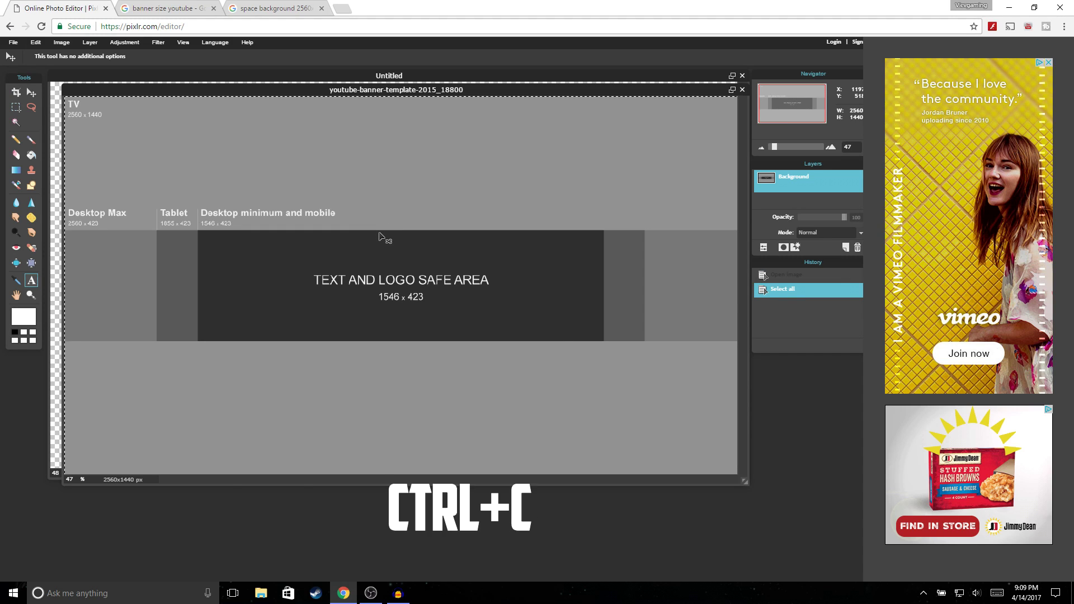
# Paste the template into the Untitled canvas as Layer 1 and close the template without saving.
pyautogui.click(598, 75)
pyautogui.press('ctrl')
pyautogui.hotkey('ctrl', 'v')
pyautogui.moveTo(359, 75); pyautogui.dragTo(348, 192)
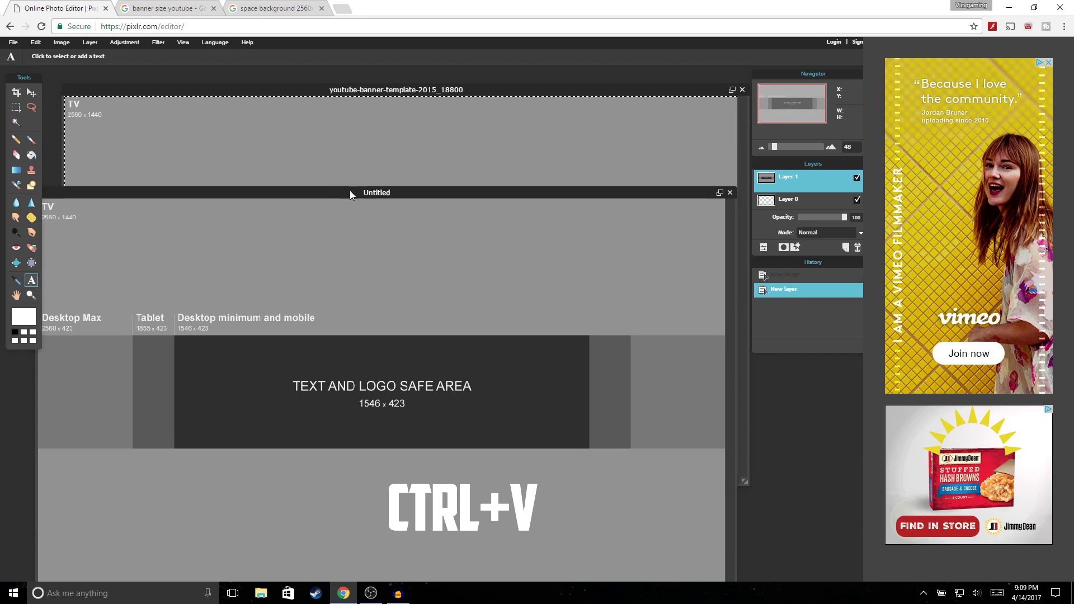
pyautogui.click(743, 90)
pyautogui.click(448, 331)
pyautogui.moveTo(445, 193); pyautogui.dragTo(459, 83)
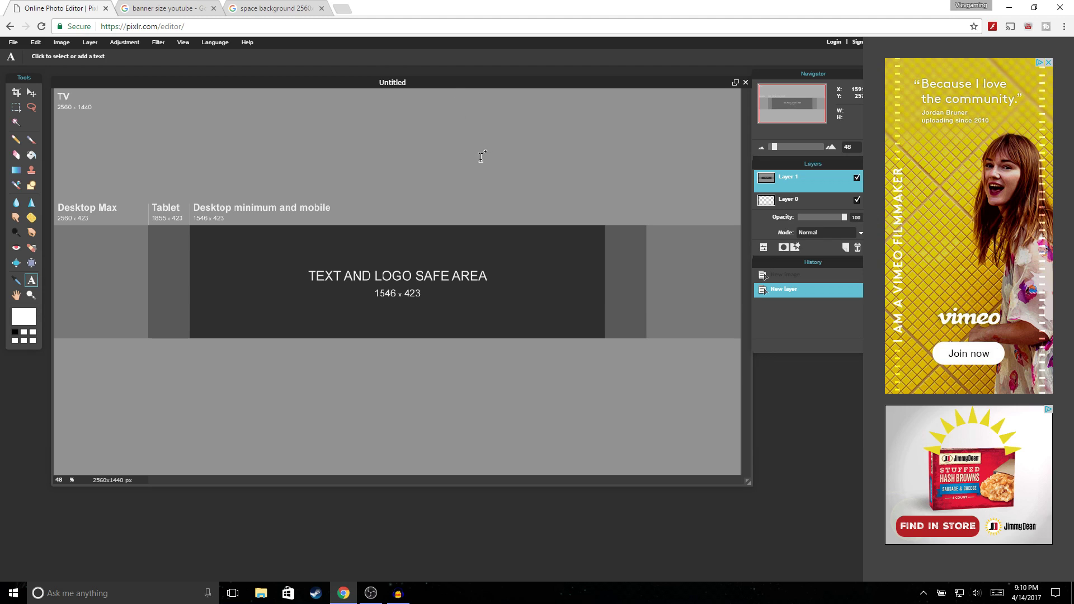
pyautogui.click(278, 12)
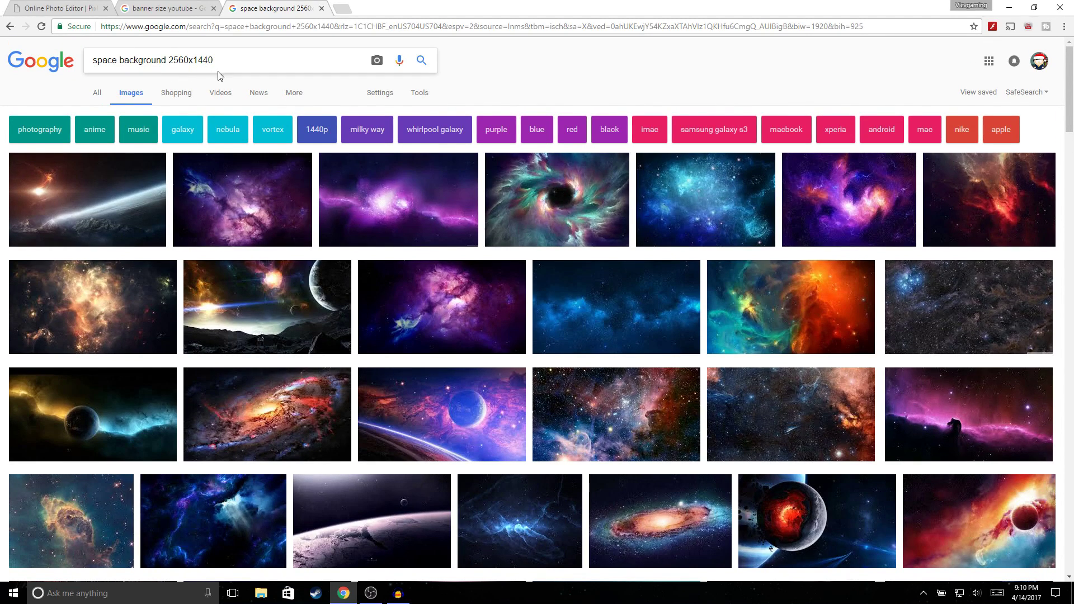
# Browse the space background results and open the space planets image in Pixlr.
pyautogui.scroll(-7, 540, 283)
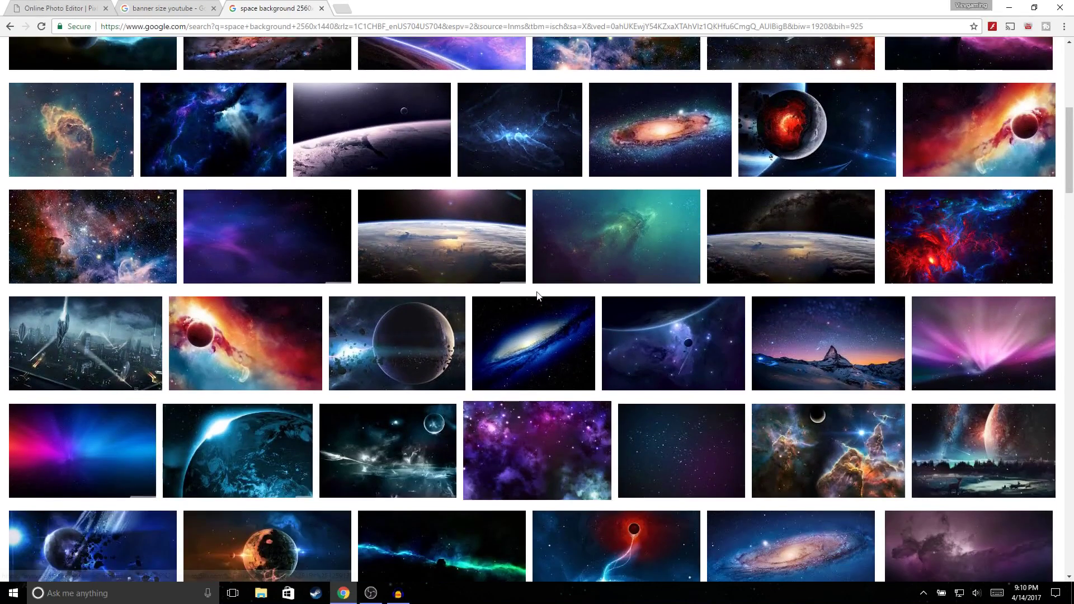
pyautogui.scroll(-1, 538, 295)
pyautogui.click(72, 9)
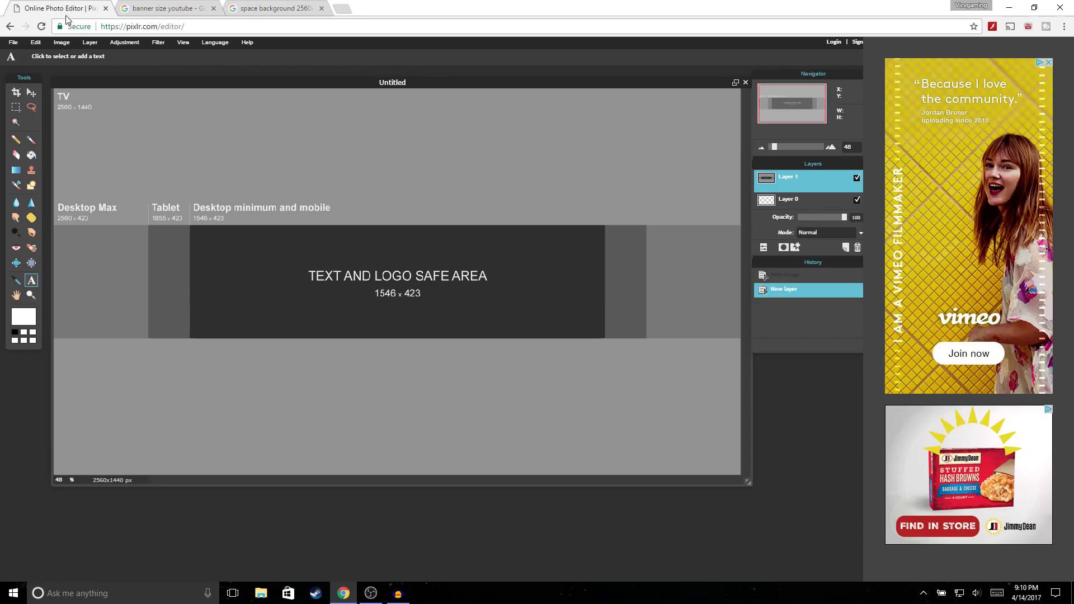
pyautogui.click(13, 43)
pyautogui.click(27, 66)
pyautogui.press('Escape')
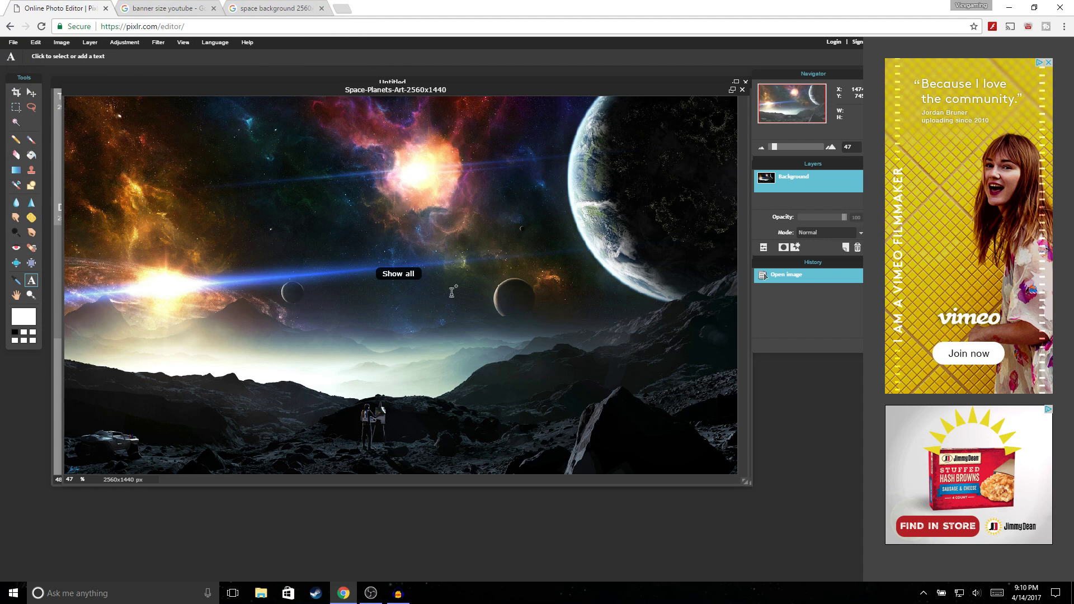
# Paste the space image into the banner as Layer 2 at opacity 32.
pyautogui.hotkey('ctrl', 'a')
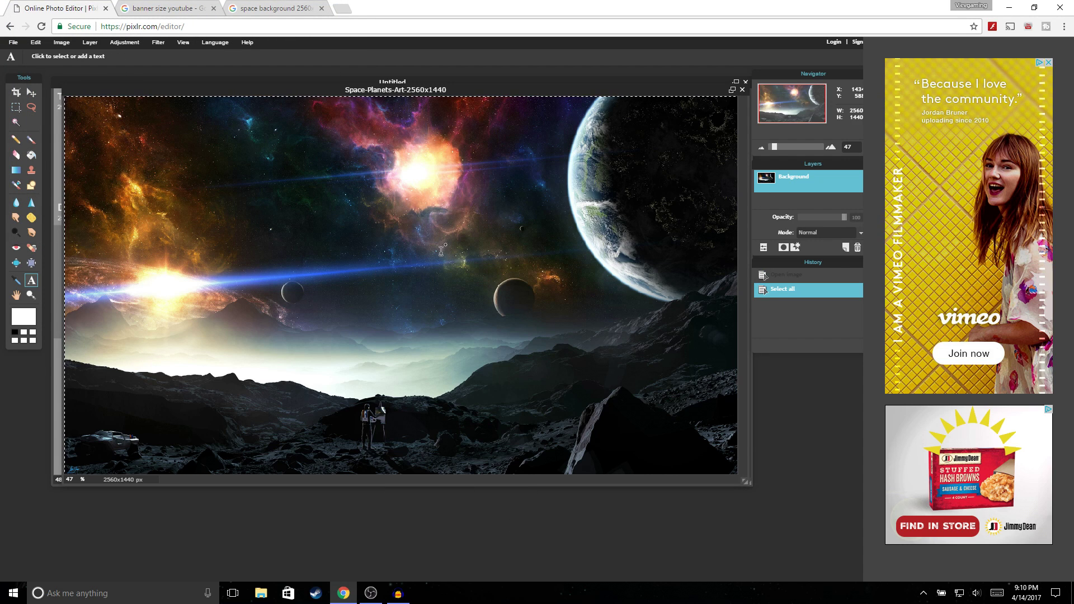
pyautogui.hotkey('ctrl', 'c')
pyautogui.click(649, 80)
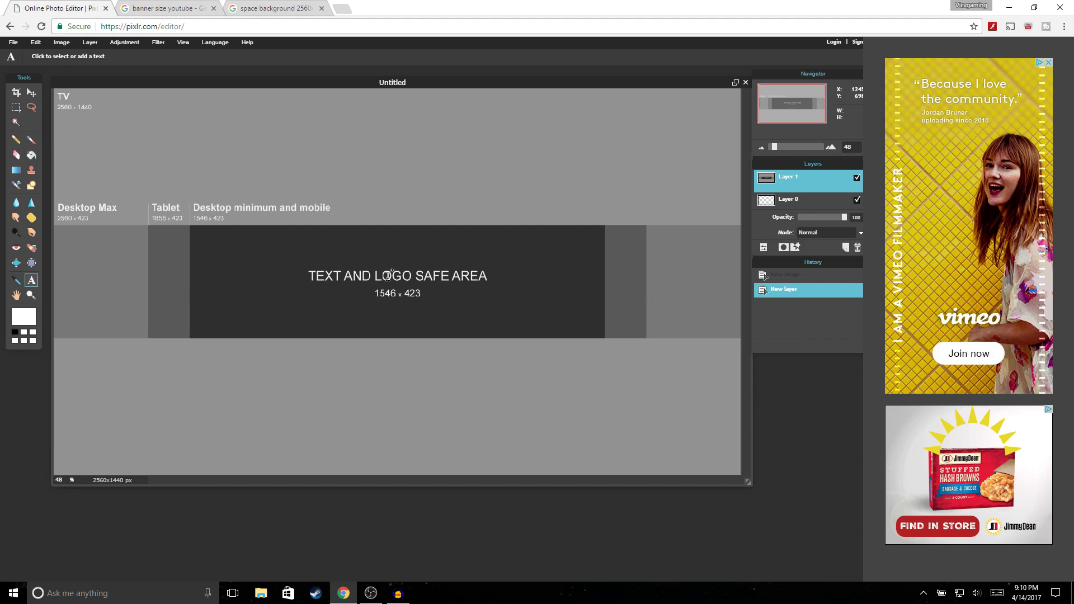
pyautogui.hotkey('ctrl', 'v')
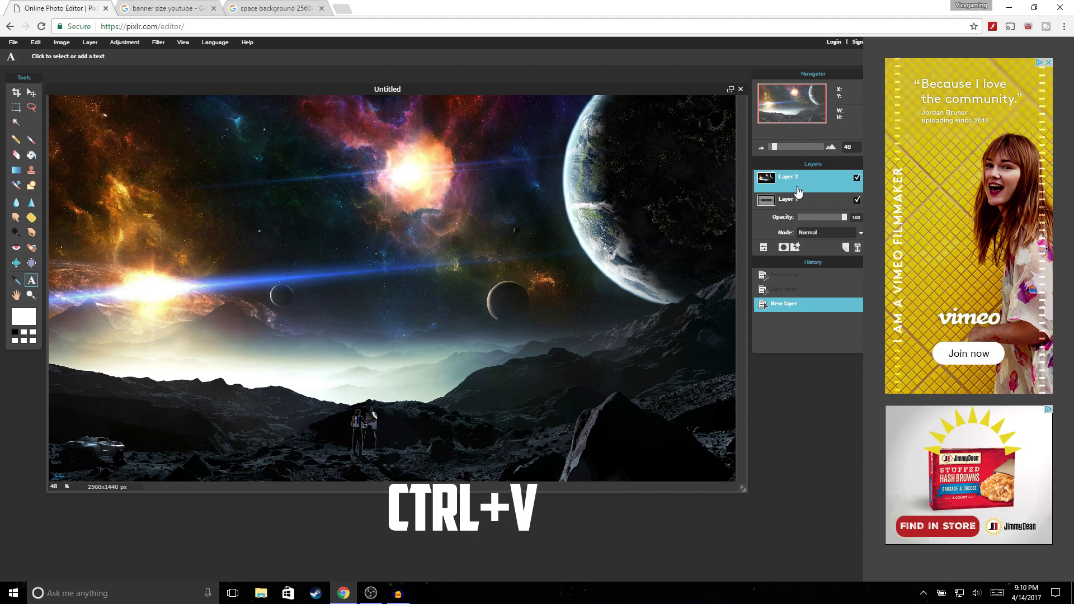
pyautogui.click(812, 217)
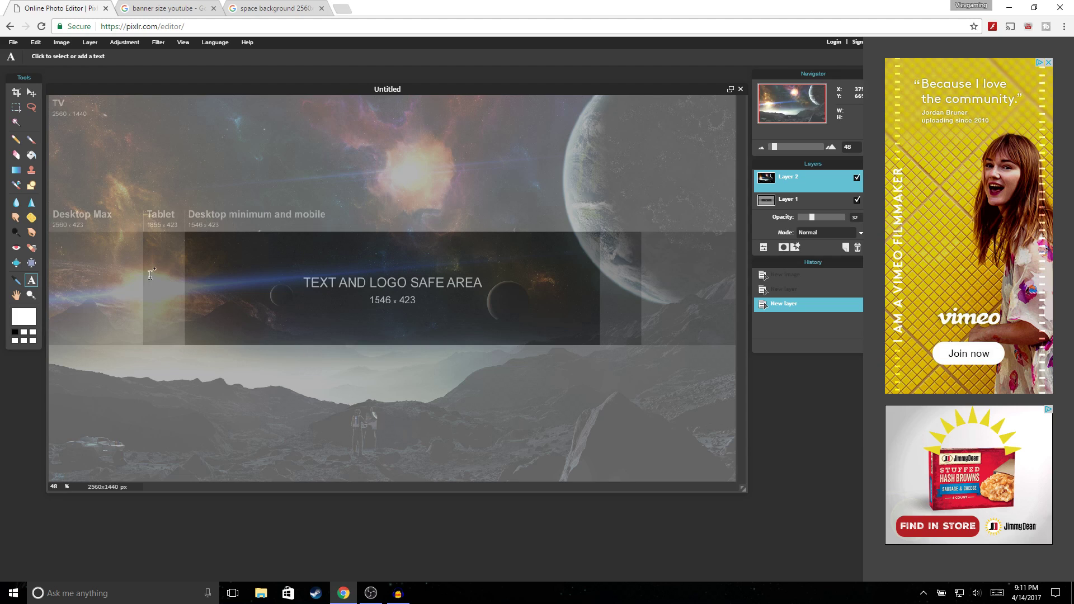
# Add a white 'YOUR NAME' title at size 130 and centre it in the safe area.
pyautogui.click(199, 263)
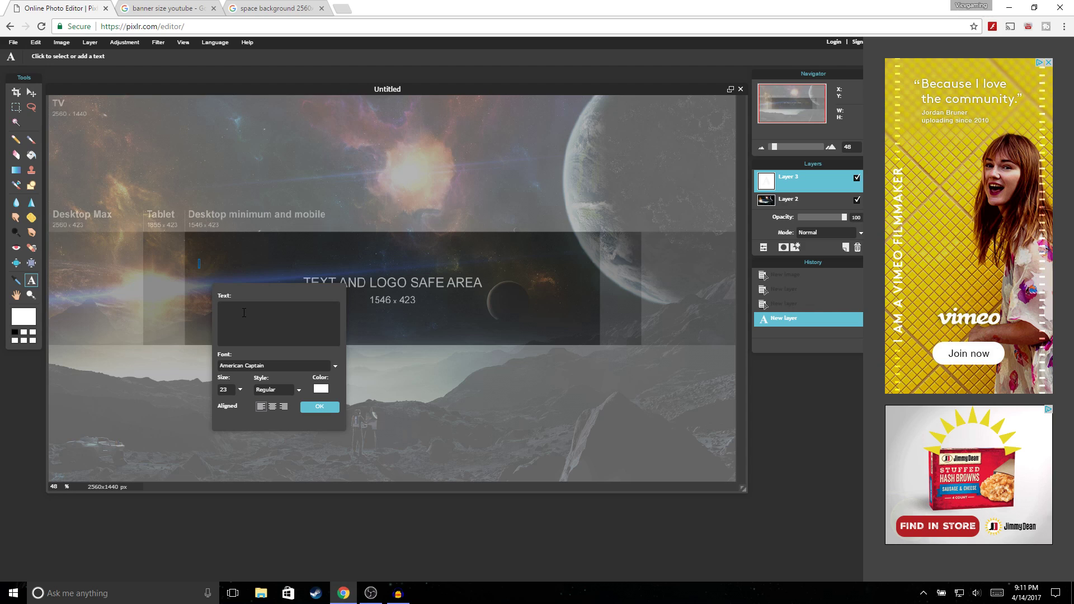
pyautogui.write('your name')
pyautogui.click(241, 390)
pyautogui.moveTo(222, 399); pyautogui.dragTo(277, 394)
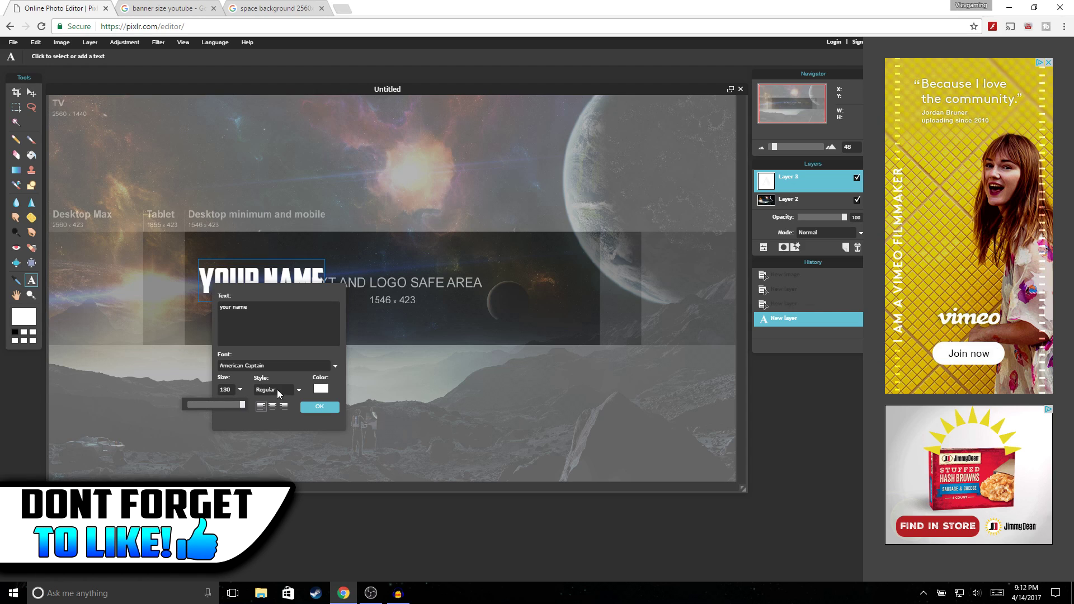
pyautogui.click(312, 408)
pyautogui.click(32, 93)
pyautogui.moveTo(227, 267); pyautogui.dragTo(359, 268)
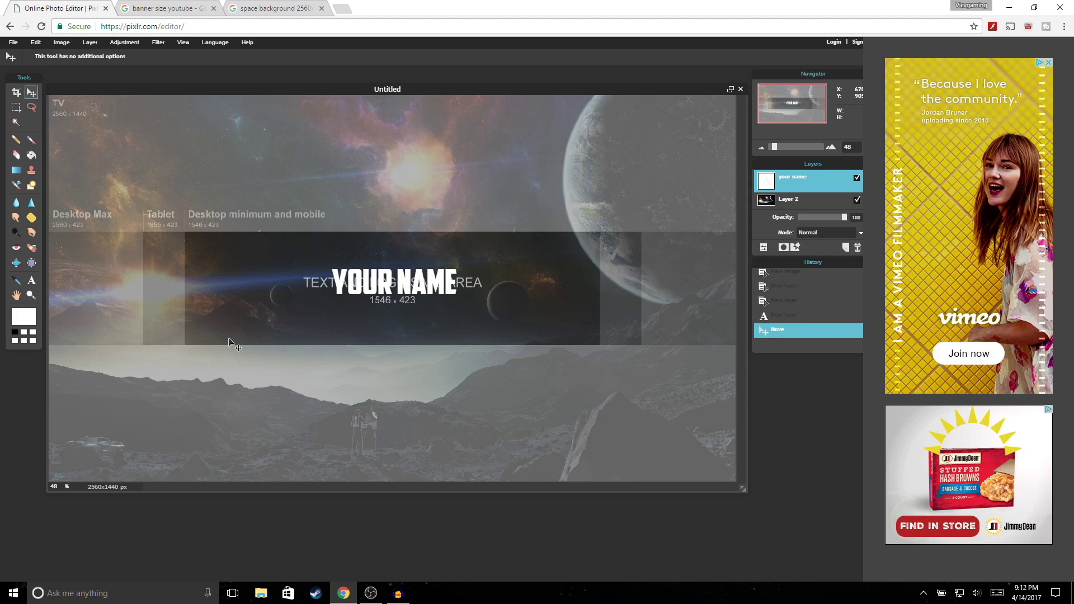
pyautogui.click(13, 42)
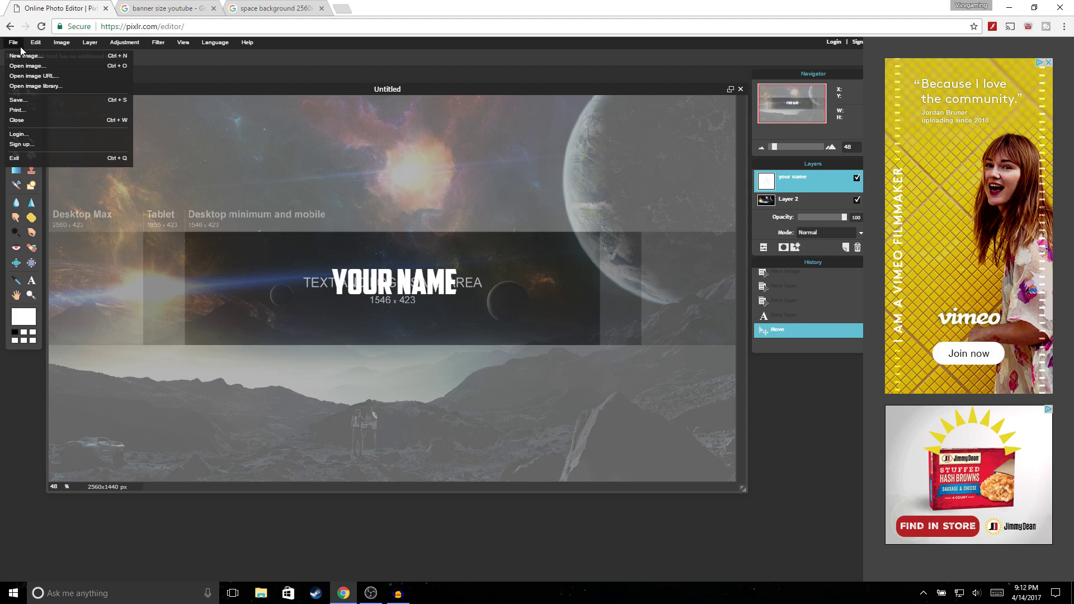
# Paste the Twitter bird image into the banner and close its separate window.
pyautogui.click(35, 66)
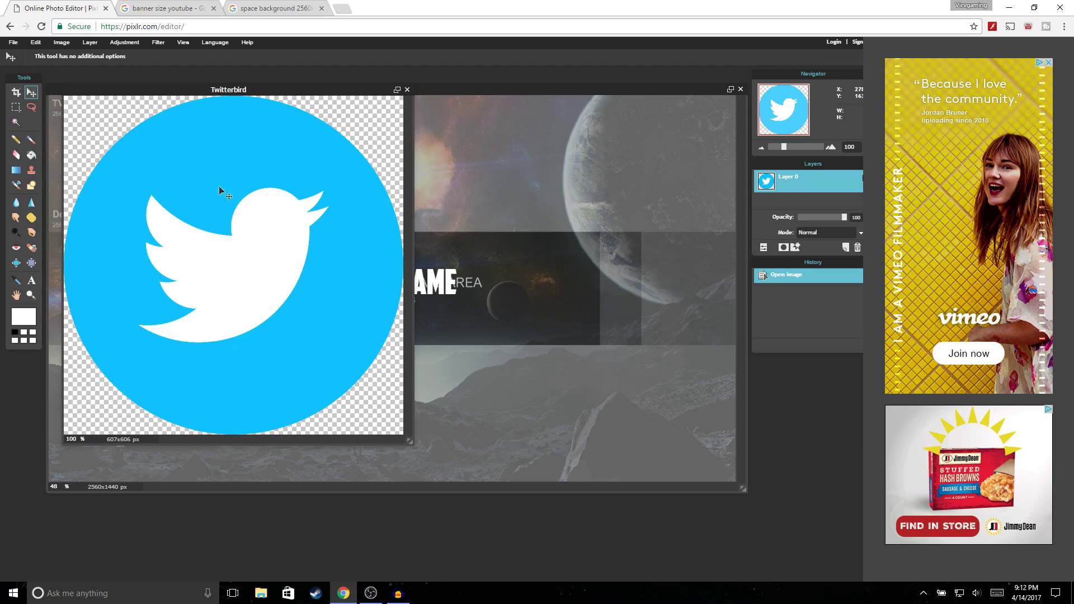
pyautogui.hotkey('ctrl', 'a')
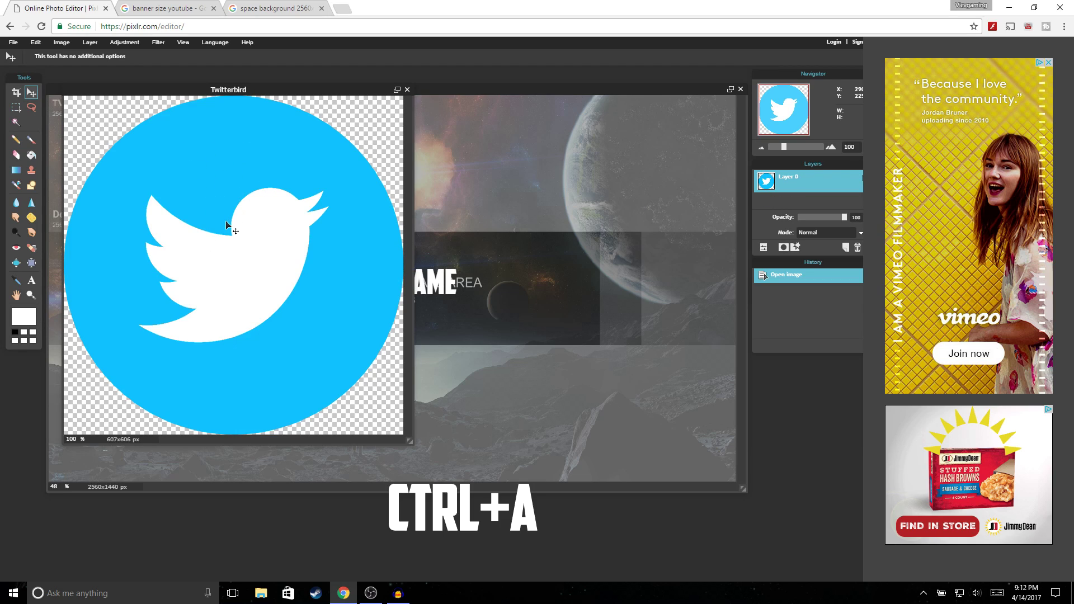
pyautogui.hotkey('ctrl', 'c')
pyautogui.click(425, 168)
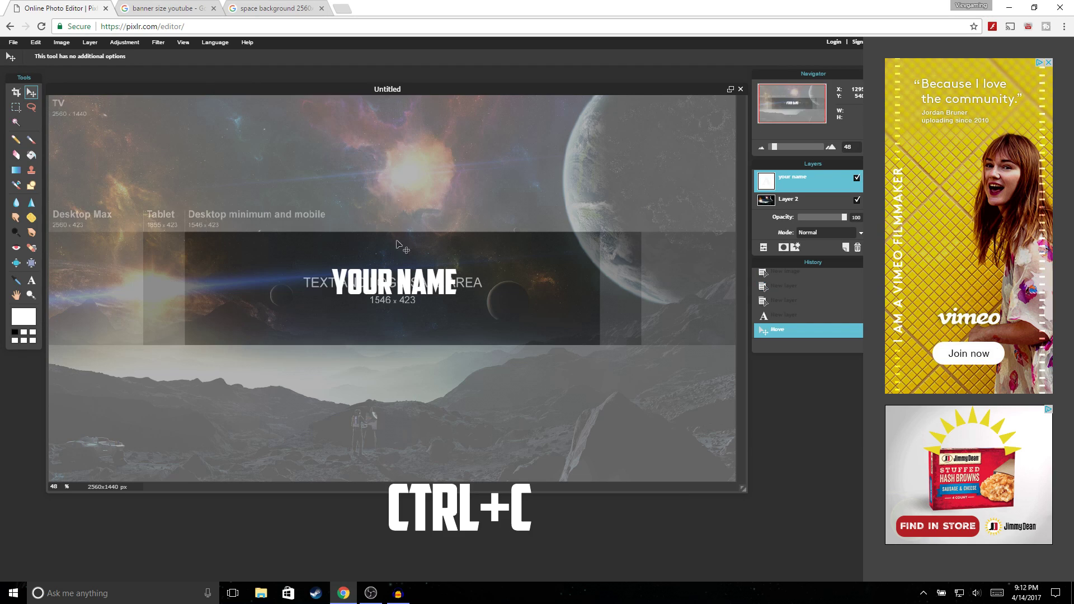
pyautogui.hotkey('ctrl', 'v')
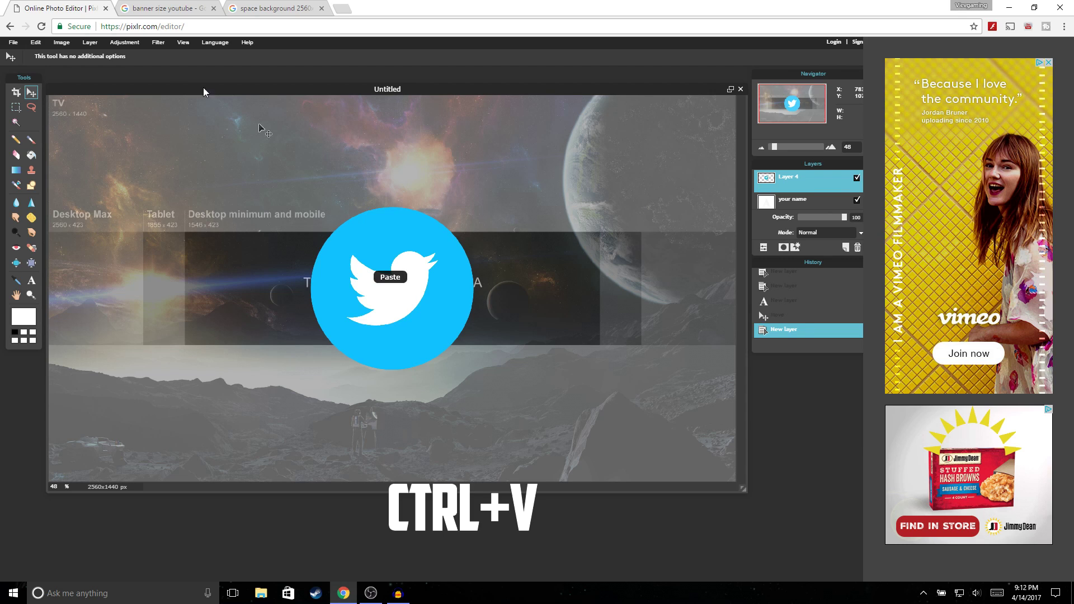
pyautogui.moveTo(546, 92); pyautogui.dragTo(544, 166)
pyautogui.click(408, 90)
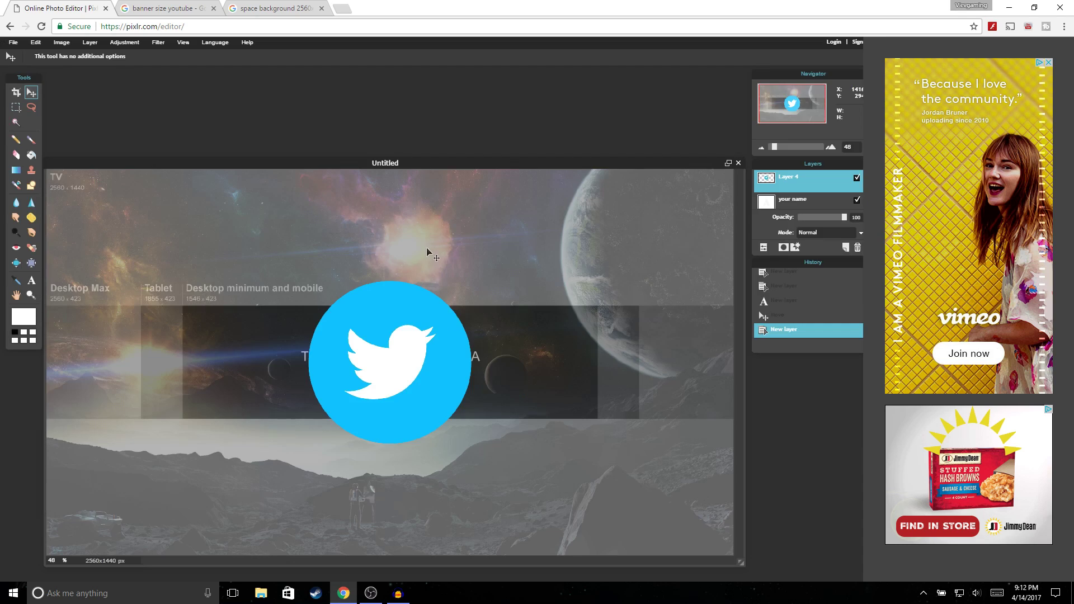
pyautogui.moveTo(440, 165); pyautogui.dragTo(454, 92)
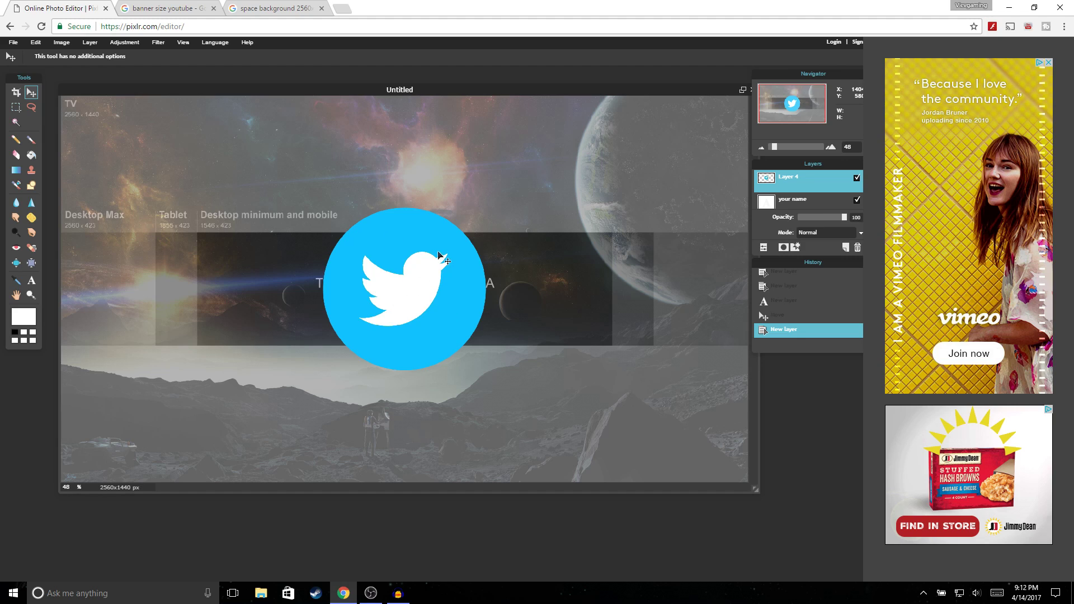
# Free-transform the Twitter bird smaller and place it below-left of the title.
pyautogui.click(42, 42)
pyautogui.click(66, 125)
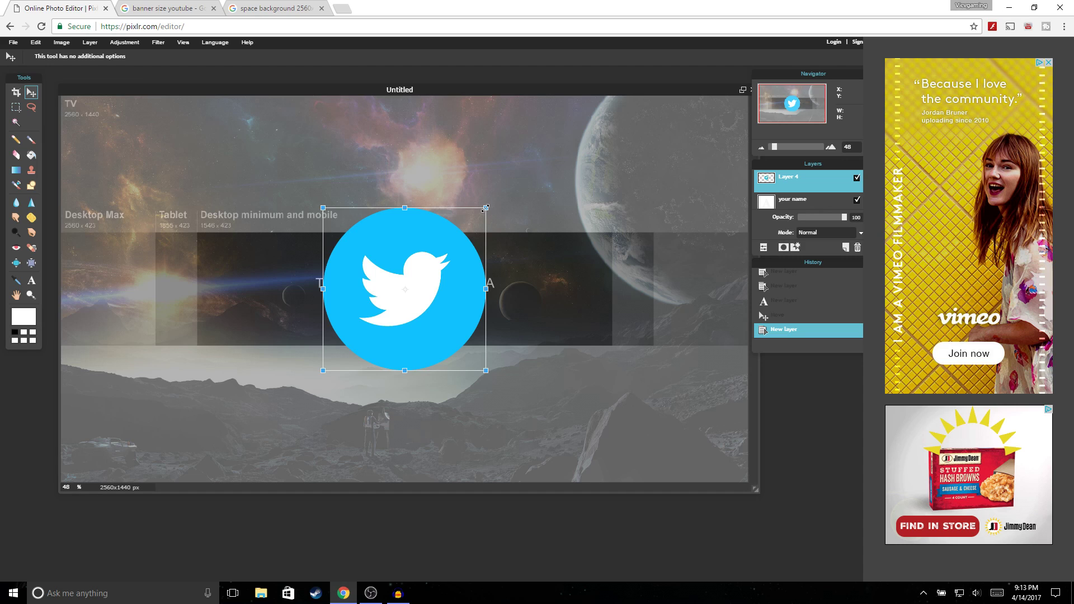
pyautogui.moveTo(486, 208); pyautogui.dragTo(244, 330)
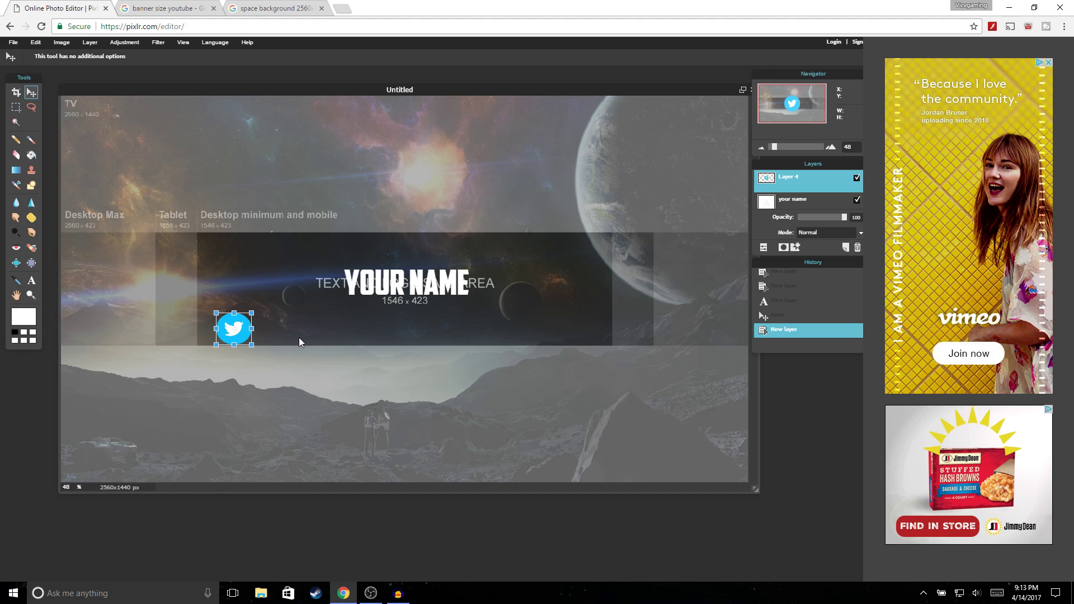
pyautogui.press('Return')
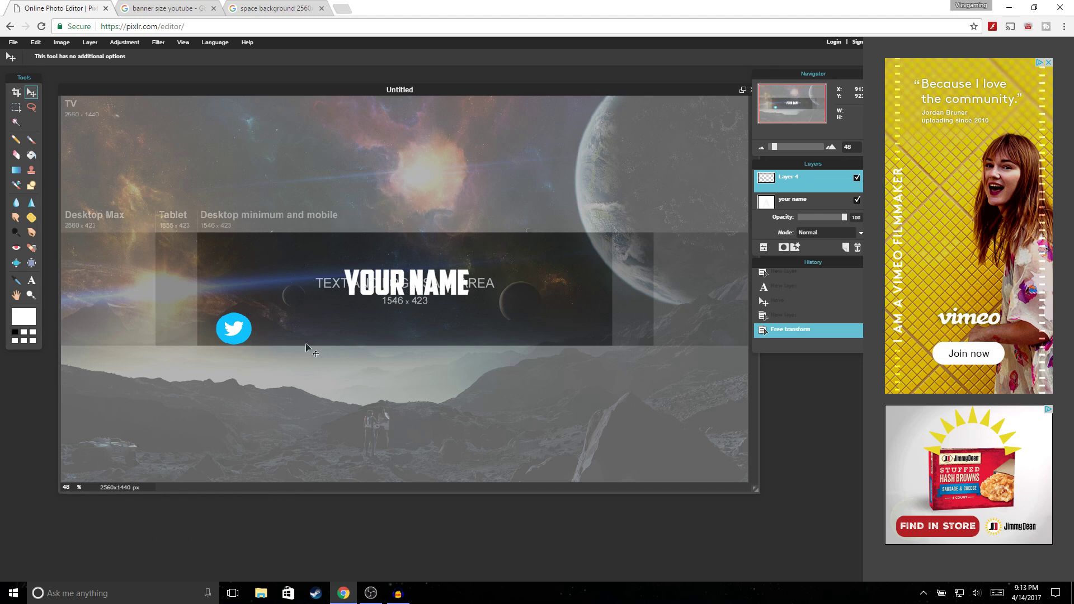
# Open the Instagram logo image and paste it into the banner as Layer 5.
pyautogui.click(13, 44)
pyautogui.click(13, 45)
pyautogui.click(13, 46)
pyautogui.click(27, 65)
pyautogui.doubleClick(132, 96)
pyautogui.hotkey('ctrl', 'a')
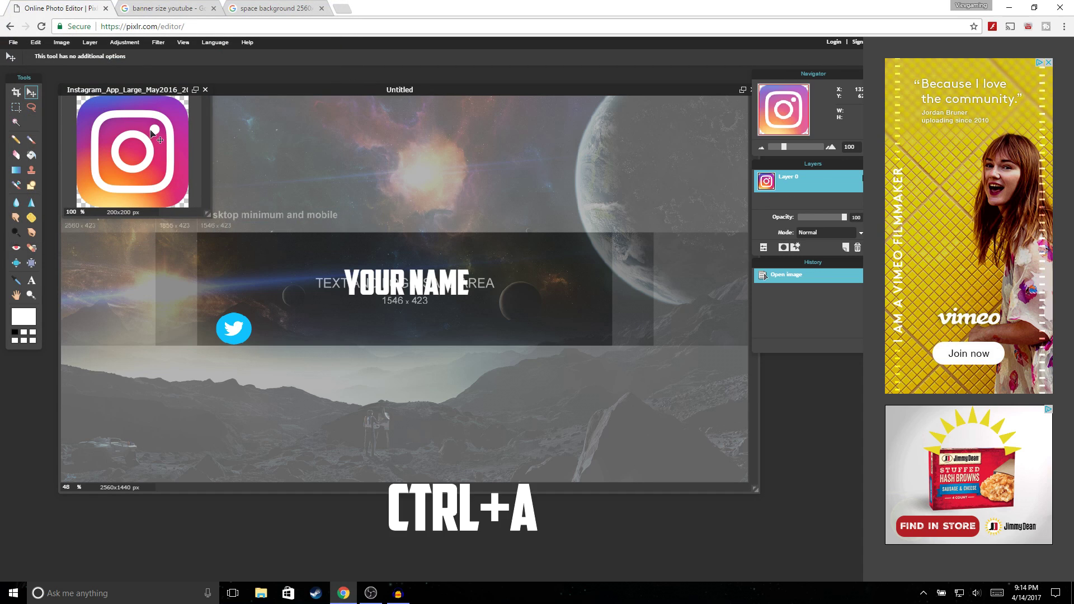
pyautogui.hotkey('ctrl', 'c')
pyautogui.click(378, 193)
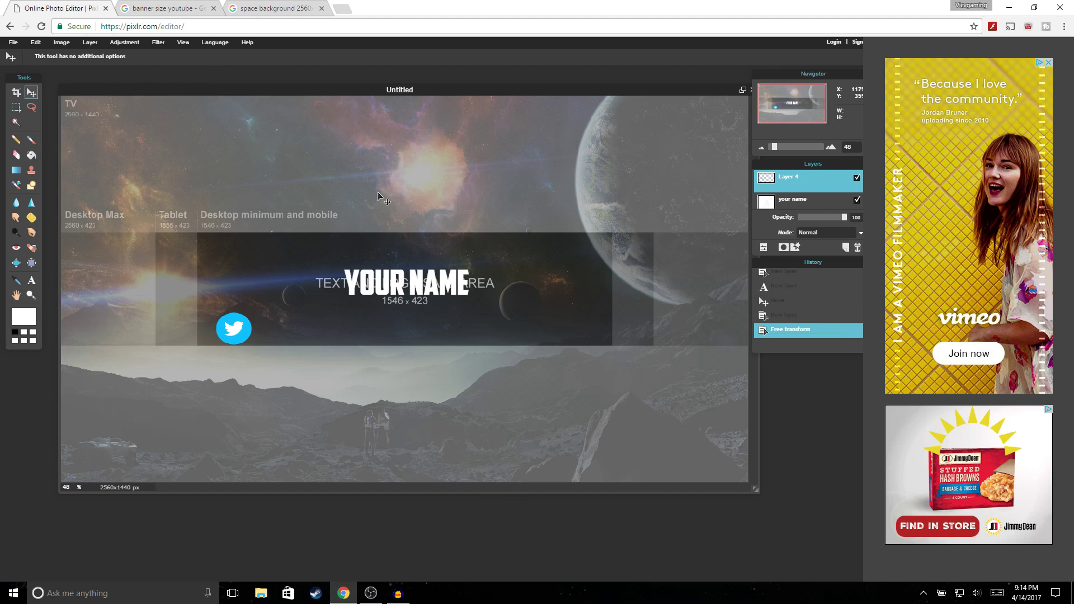
pyautogui.hotkey('ctrl', 'v')
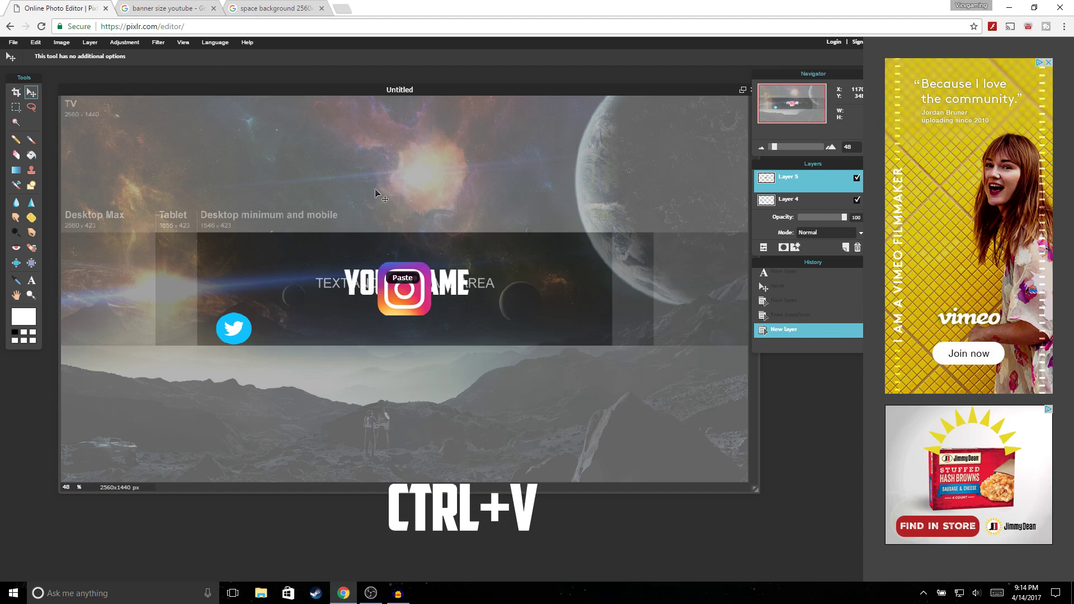
# Free-transform the Instagram logo smaller, placing it right of the Twitter logo.
pyautogui.click(35, 43)
pyautogui.click(52, 124)
pyautogui.moveTo(431, 262); pyautogui.dragTo(461, 328)
pyautogui.click(32, 281)
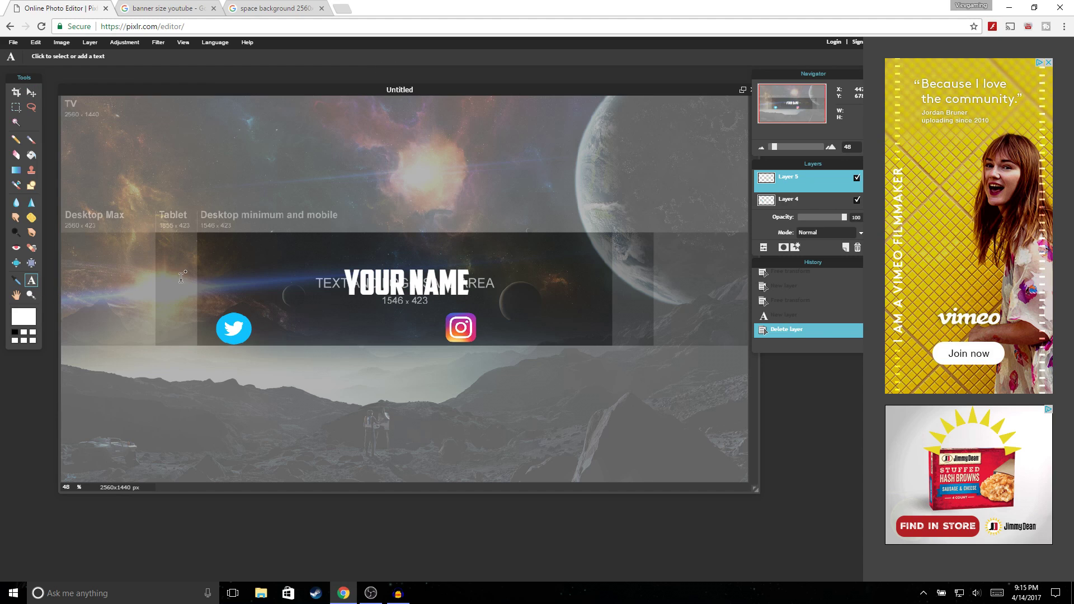
# Add a 'your name' label at size 80 beside the Twitter logo.
pyautogui.click(261, 296)
pyautogui.write('your name')
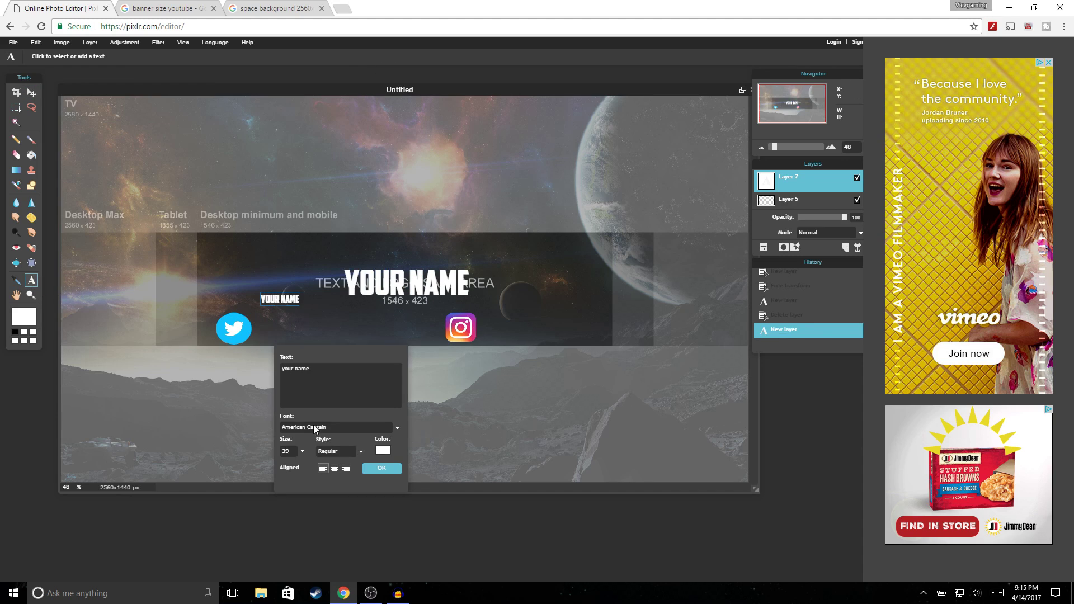
pyautogui.moveTo(302, 455); pyautogui.dragTo(364, 471)
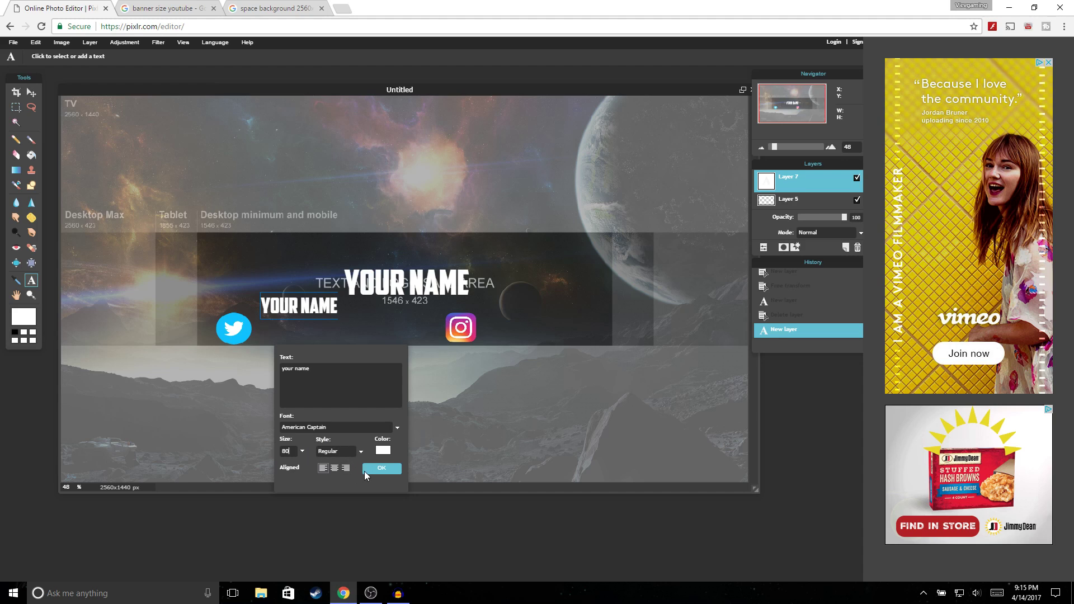
pyautogui.click(374, 470)
pyautogui.press('v')
pyautogui.moveTo(364, 220); pyautogui.dragTo(362, 245)
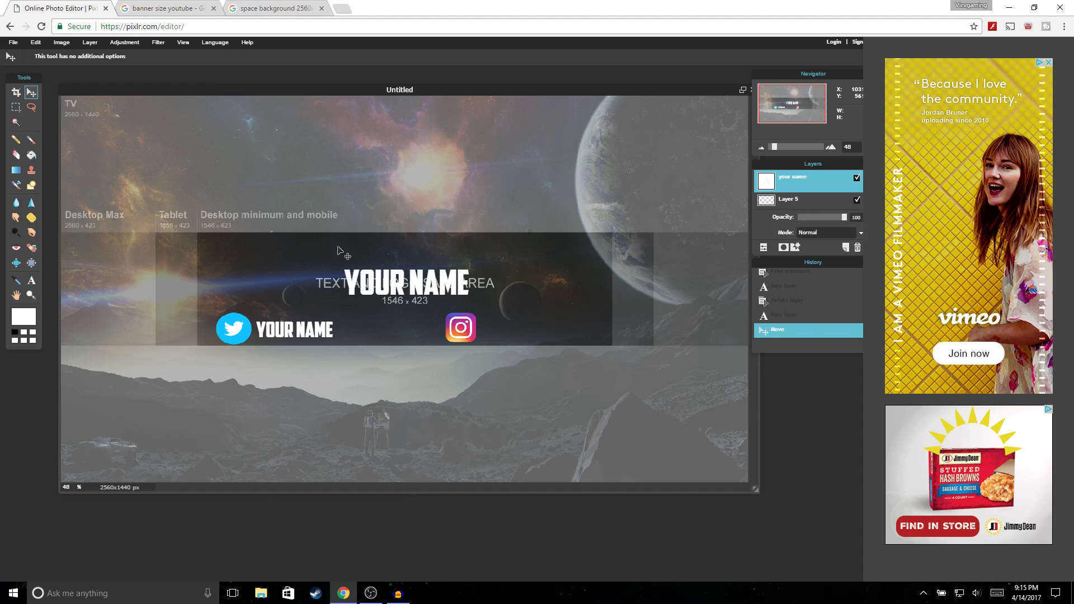
# Add a second 'YOUR NAME' label beside the Instagram logo.
pyautogui.click(31, 280)
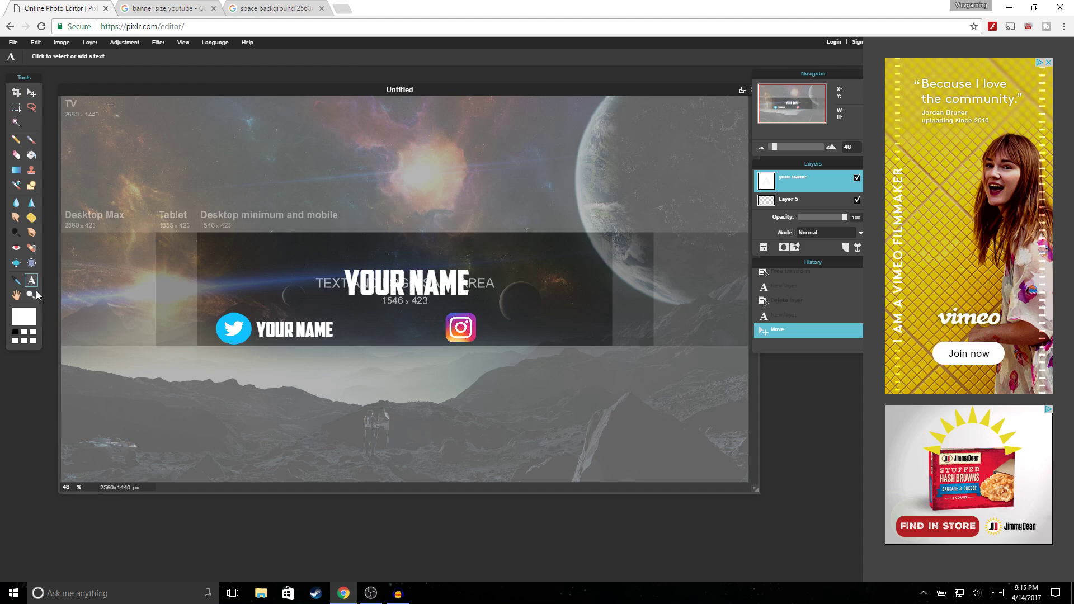
pyautogui.click(491, 303)
pyautogui.click(606, 462)
pyautogui.press('v')
pyautogui.moveTo(441, 324); pyautogui.dragTo(432, 339)
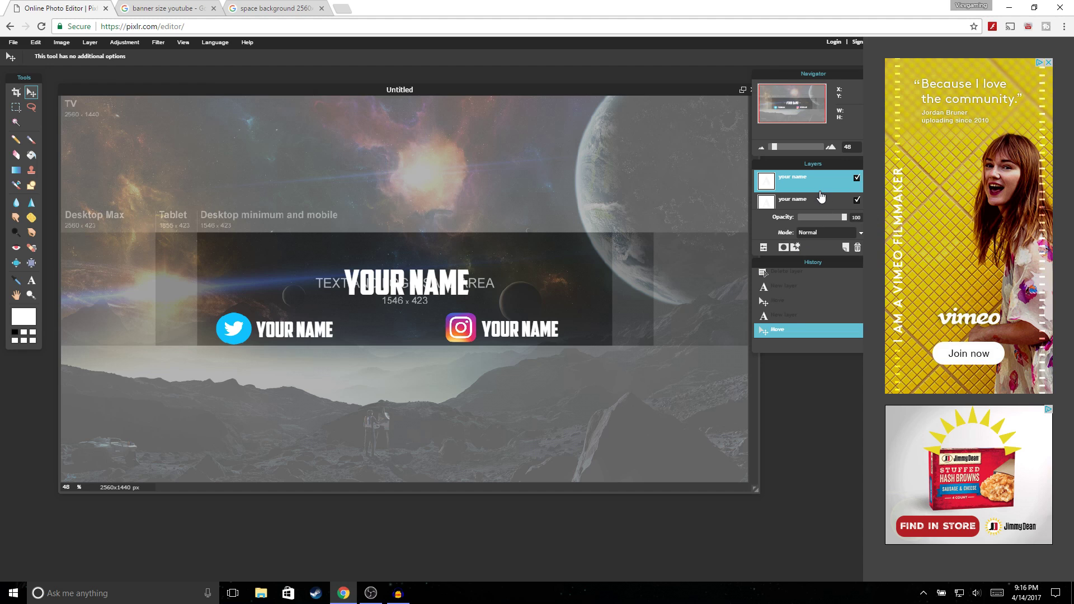
# Raise the space background layer's opacity from 32 to 100.
pyautogui.scroll(-3, 806, 201)
pyautogui.click(782, 206)
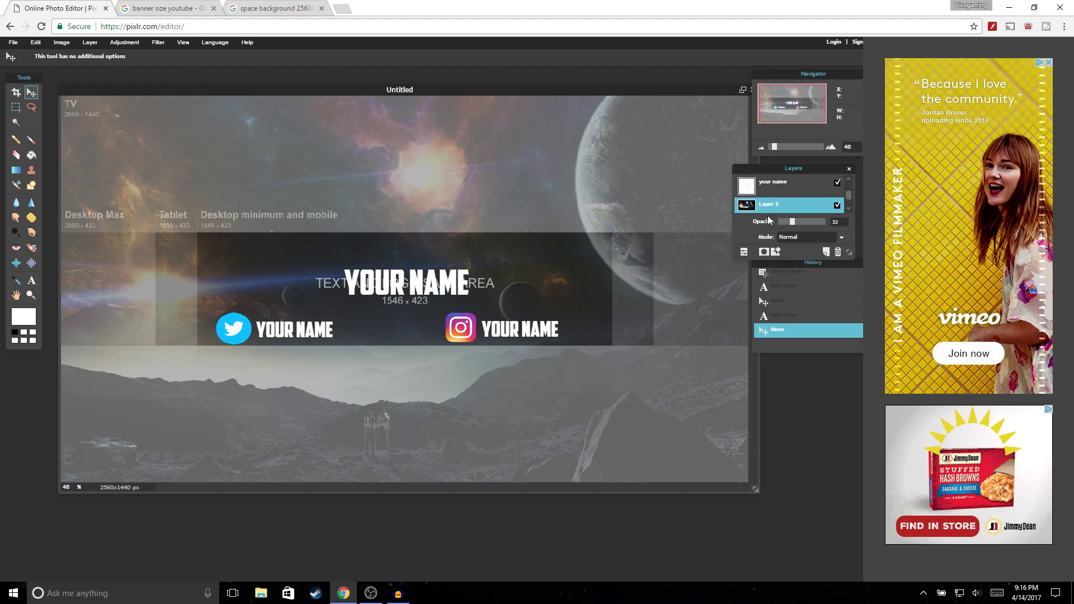
pyautogui.moveTo(791, 223); pyautogui.dragTo(826, 223)
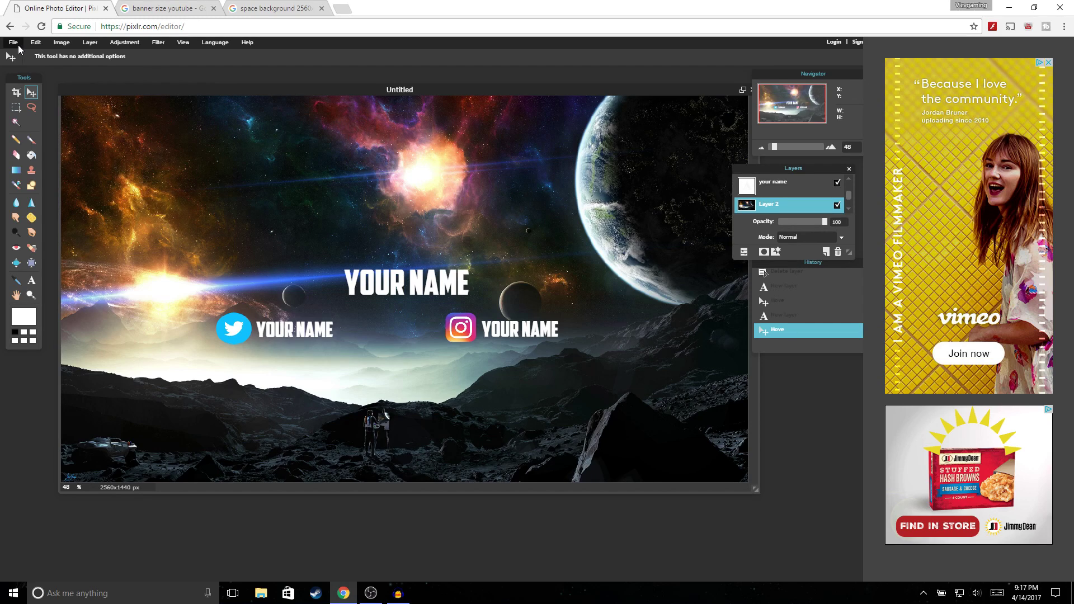
pyautogui.click(13, 42)
# Save the banner as a JPEG, quality raised from 80 to 100, into the Desktop tutorial folder.
pyautogui.click(47, 100)
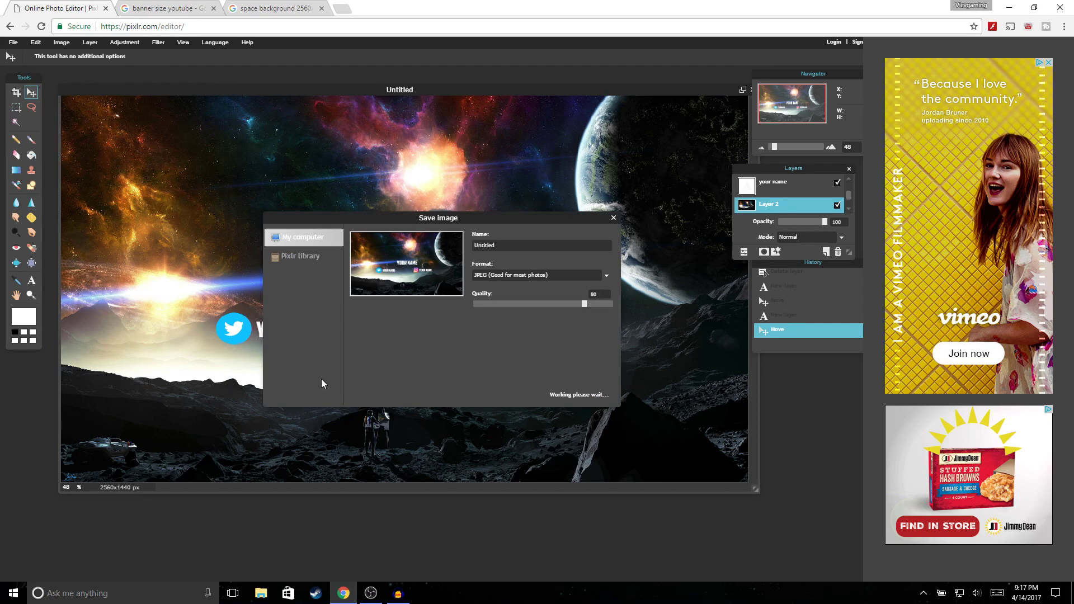
pyautogui.moveTo(584, 304); pyautogui.dragTo(613, 304)
pyautogui.click(594, 394)
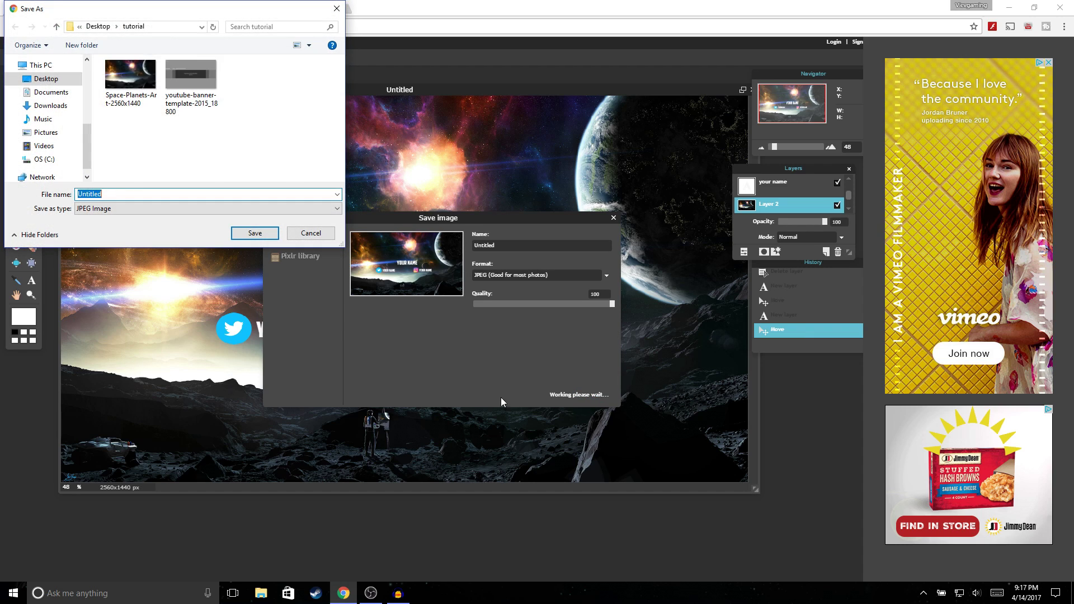
pyautogui.click(141, 199)
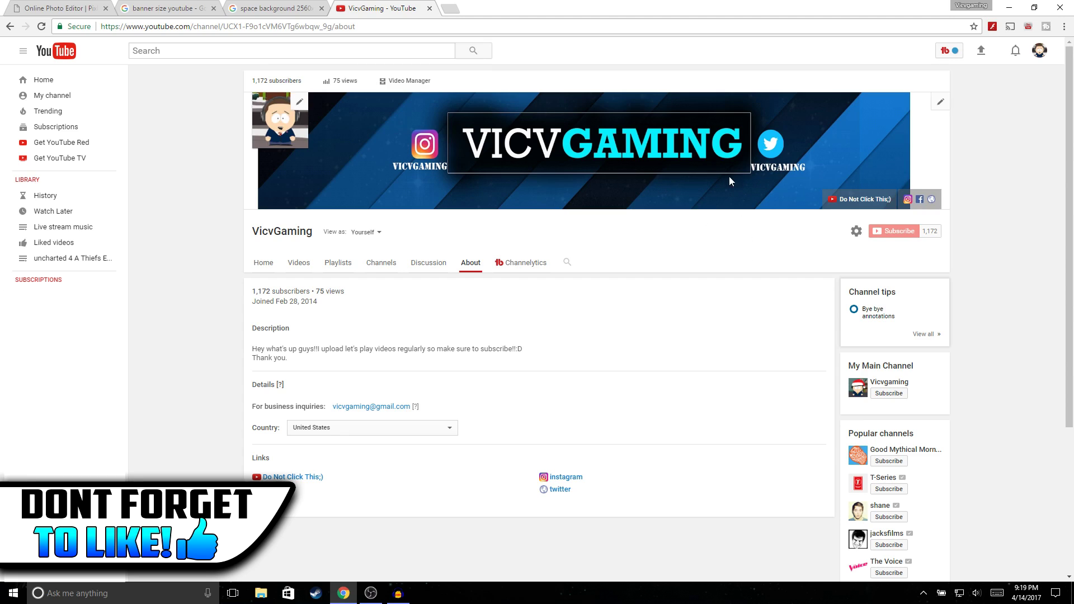
# Upload the saved Untitled space banner from the computer as the new YouTube channel art.
pyautogui.click(941, 108)
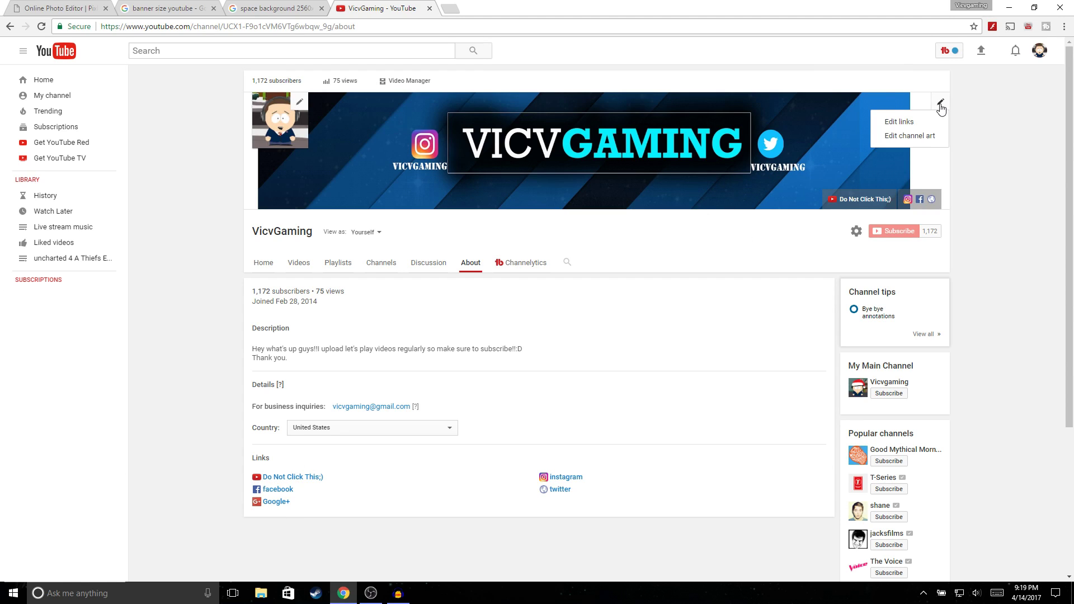
pyautogui.click(902, 140)
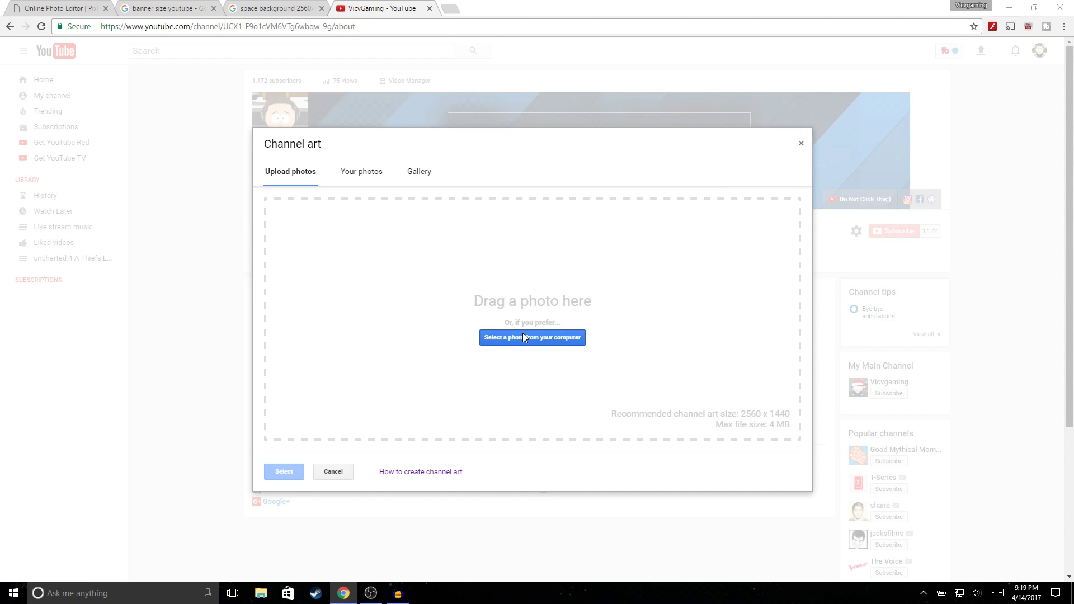
pyautogui.click(523, 336)
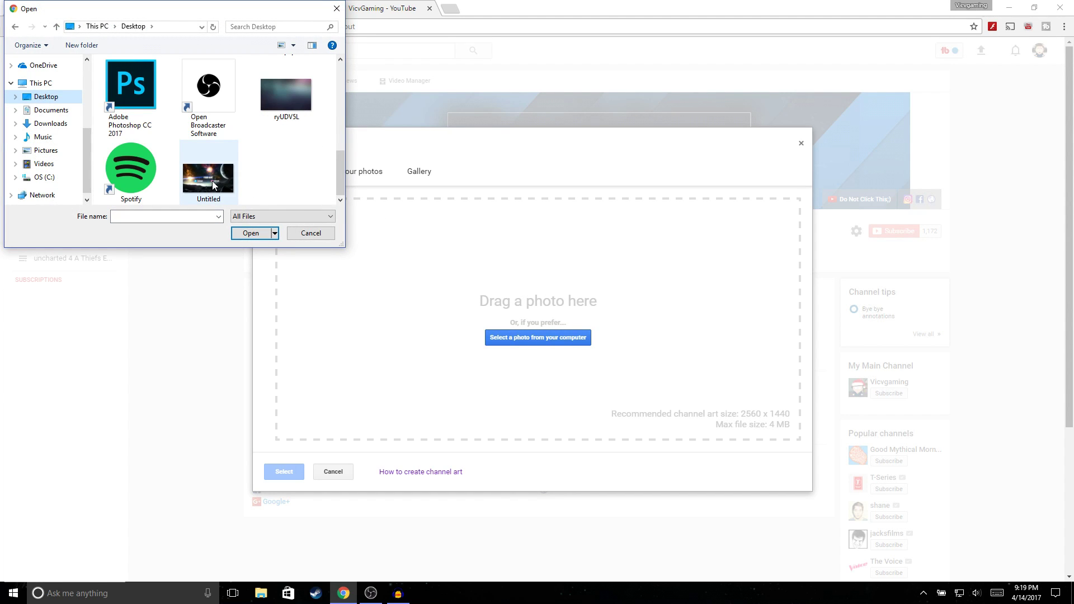
pyautogui.doubleClick(213, 185)
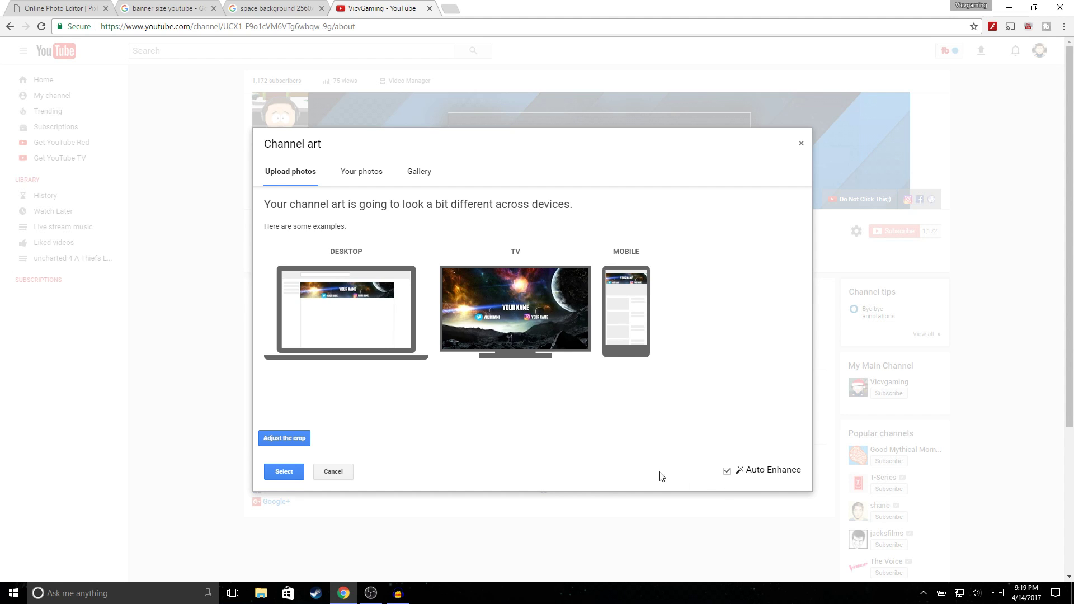
pyautogui.click(284, 472)
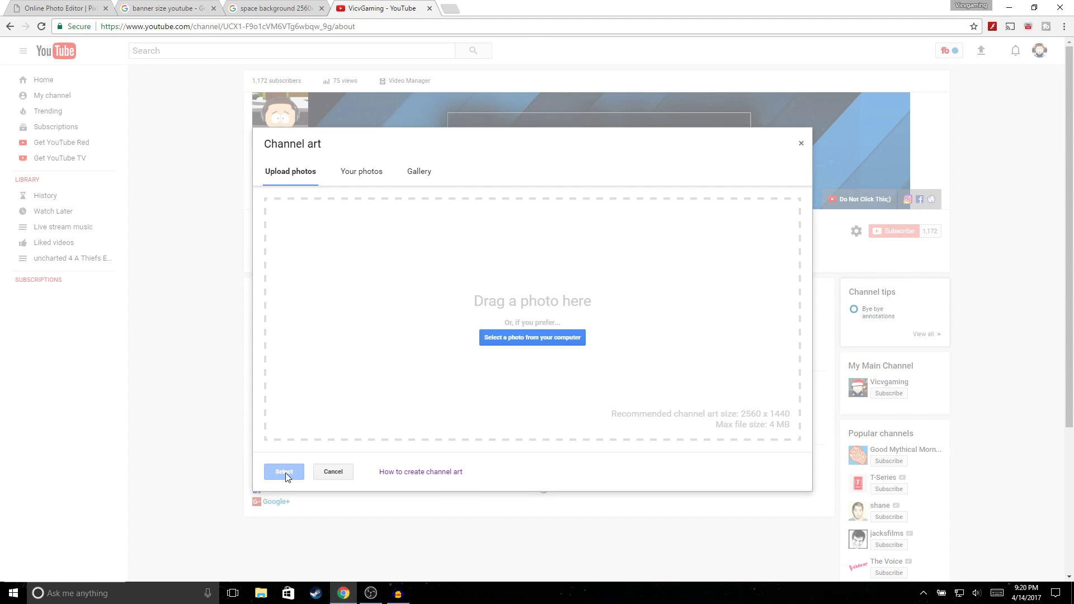